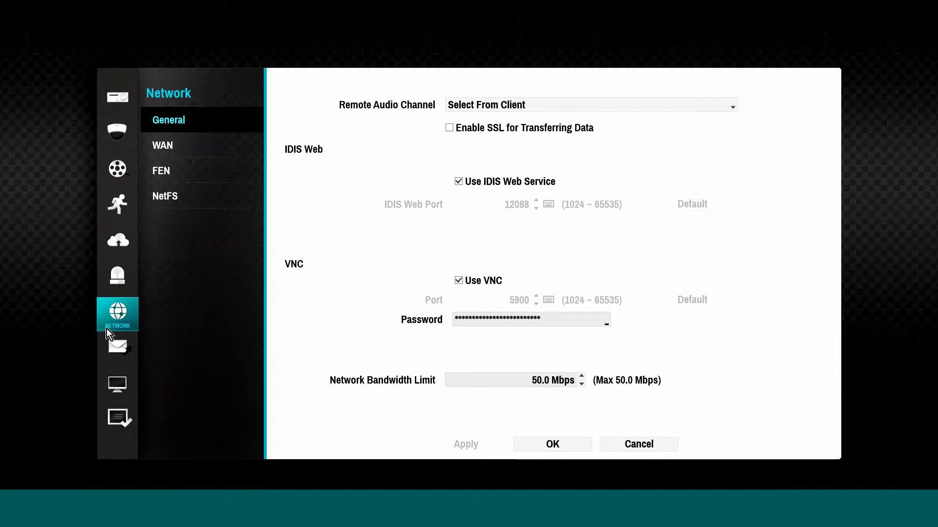
Check the WAN settings, then show the FEN settings page with FEN still disabled
left_click(203, 145)
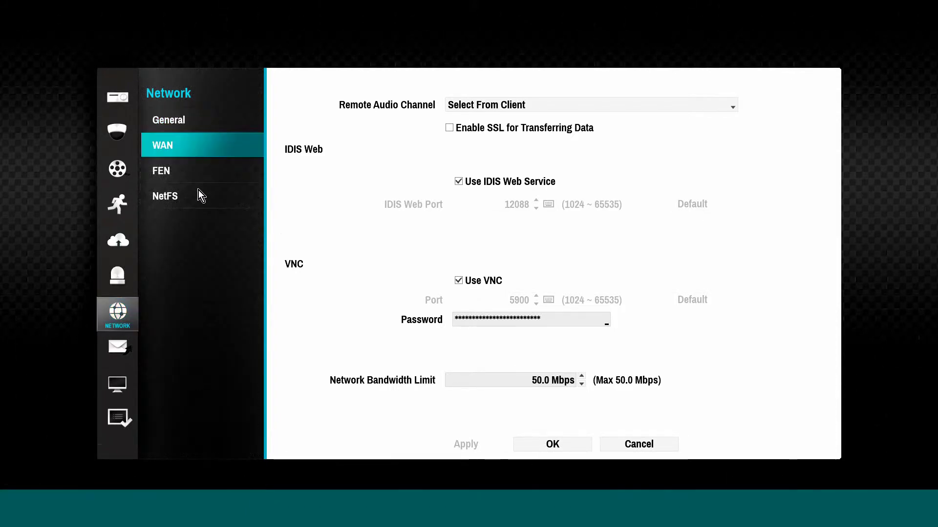
left_click(206, 172)
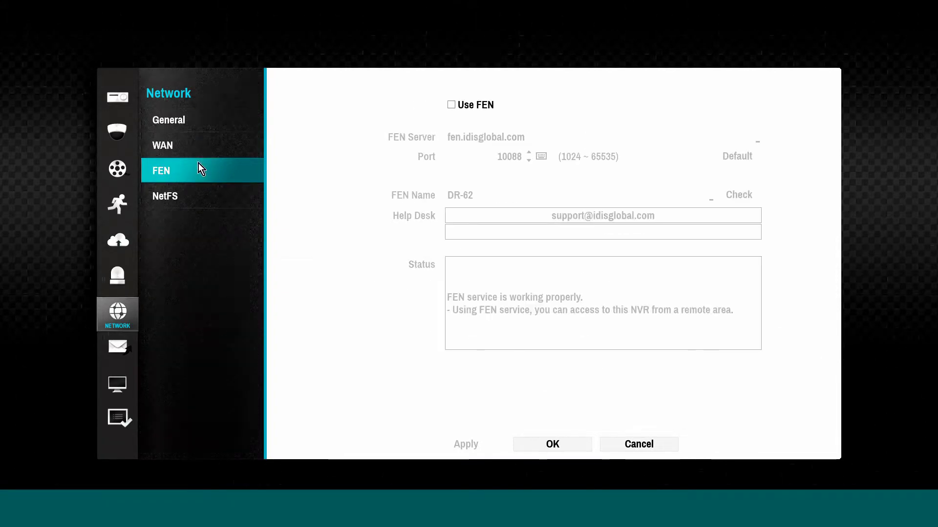
left_click(198, 146)
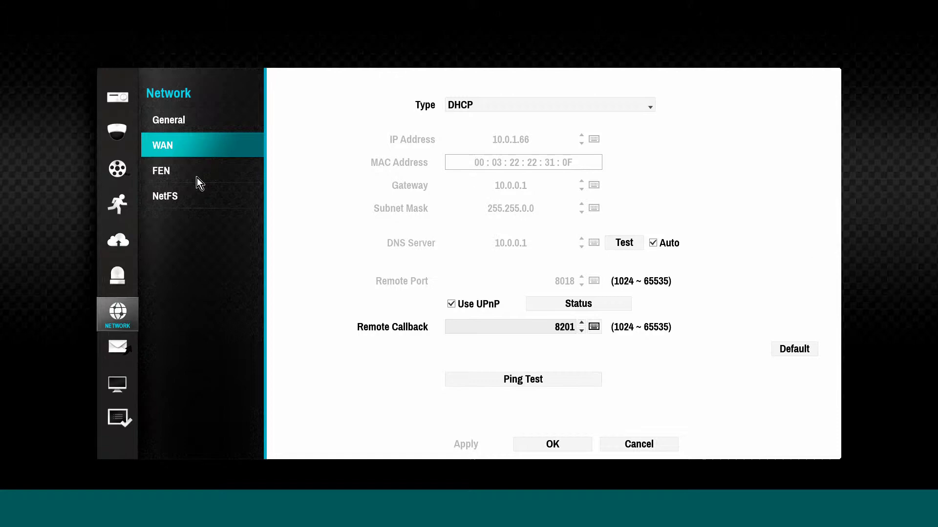
left_click(197, 179)
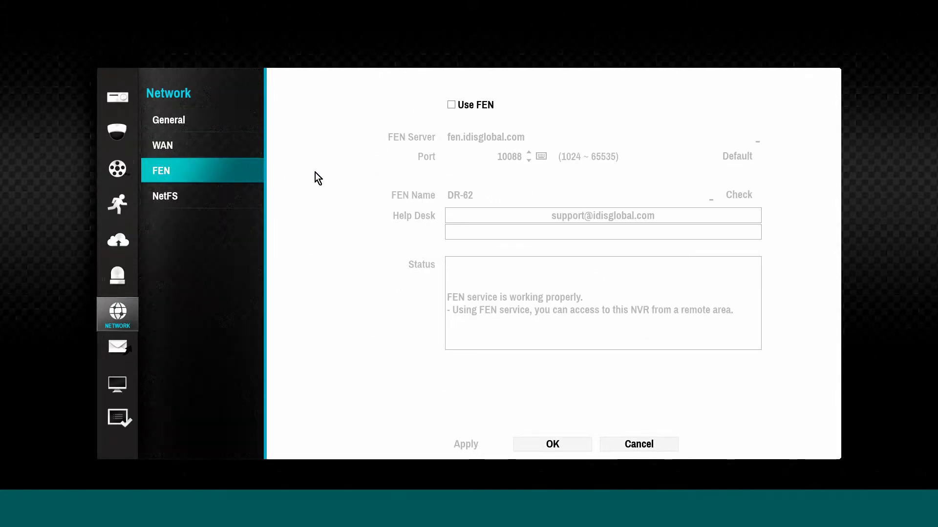
Turn on Use FEN and extend the FEN name to DR-6216- with the on-screen keyboard
left_click(450, 105)
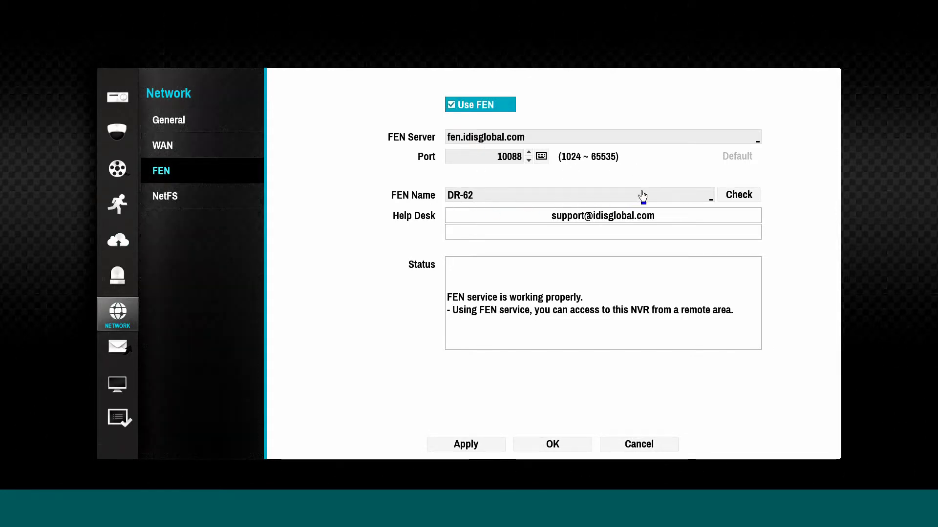
left_click(519, 202)
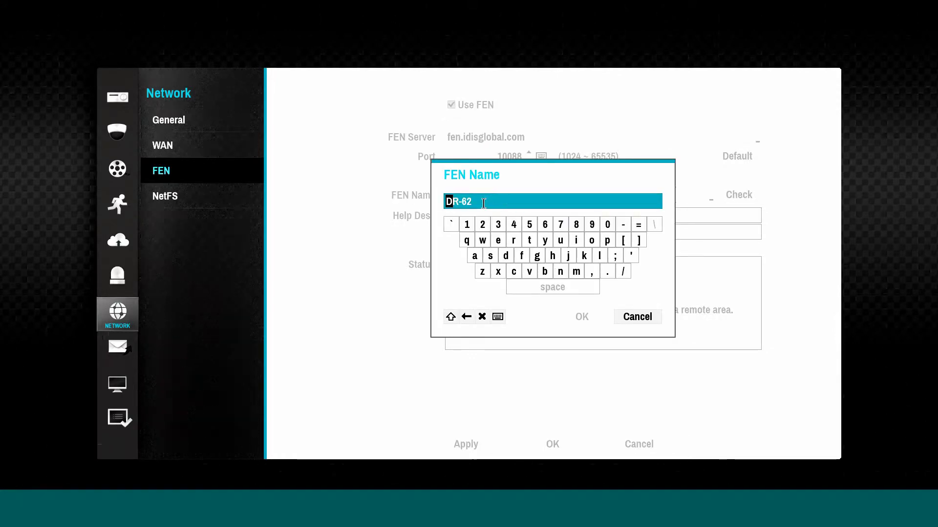
left_click(483, 203)
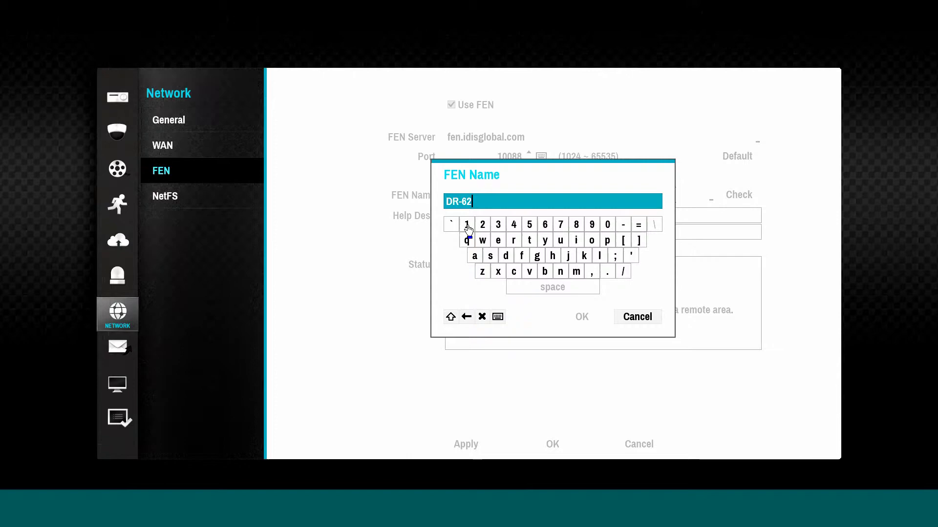
left_click(466, 224)
left_click(545, 225)
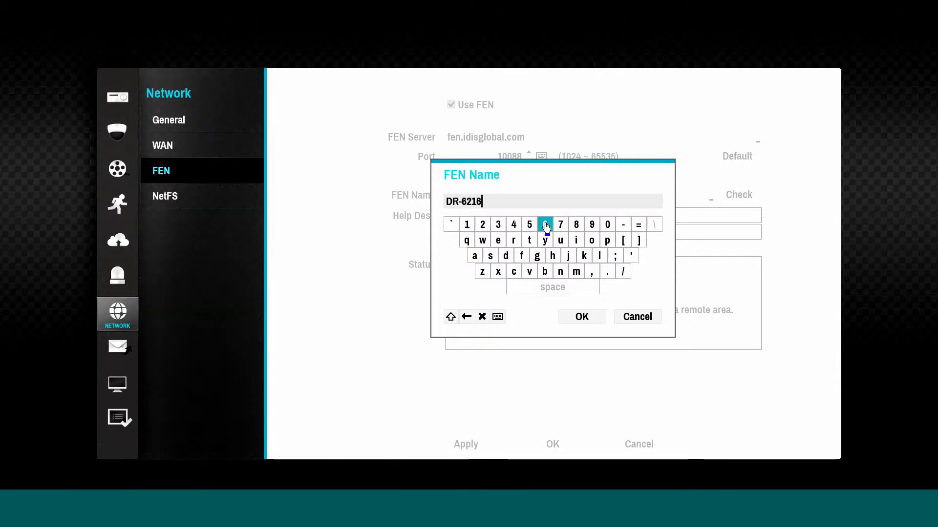
left_click(451, 317)
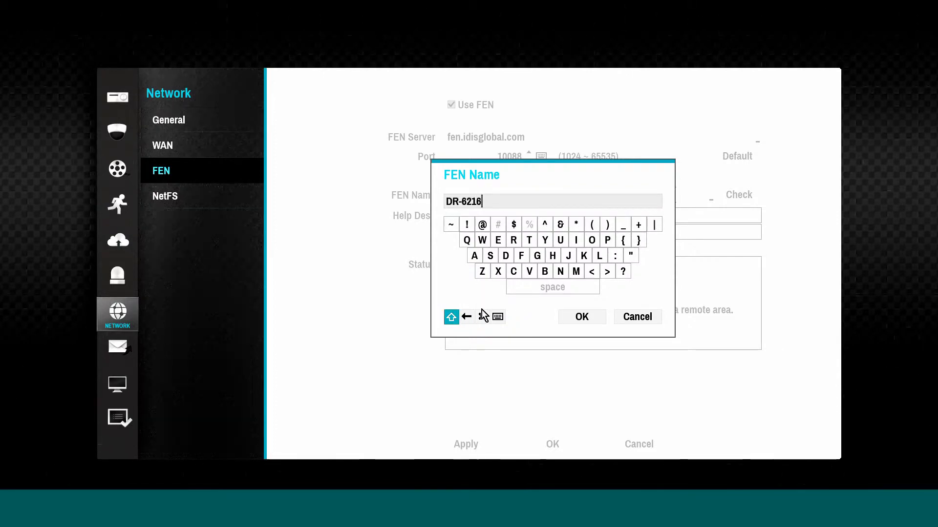
left_click(624, 228)
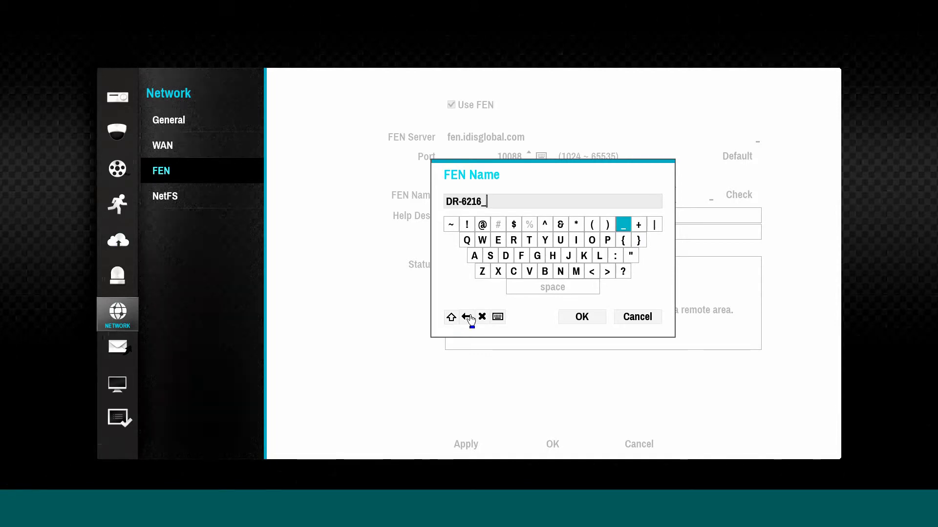
left_click(467, 316)
left_click(450, 317)
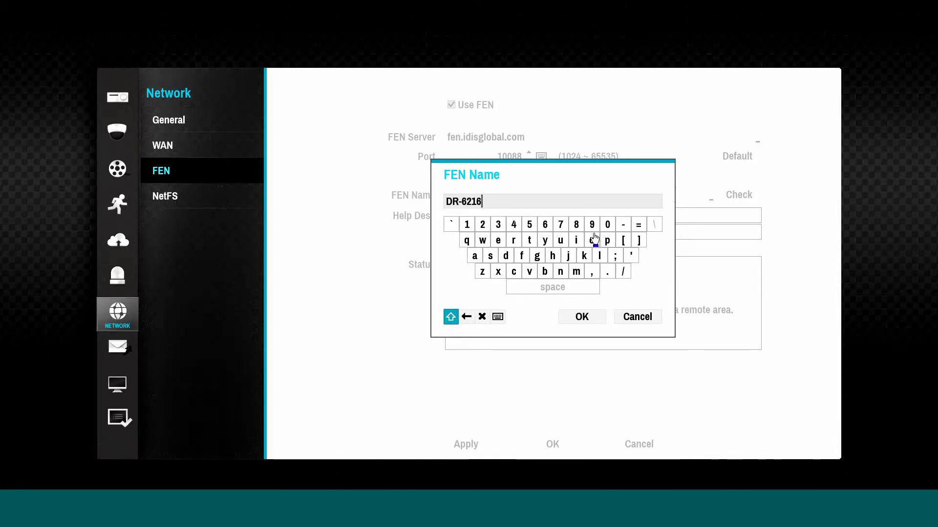
left_click(623, 227)
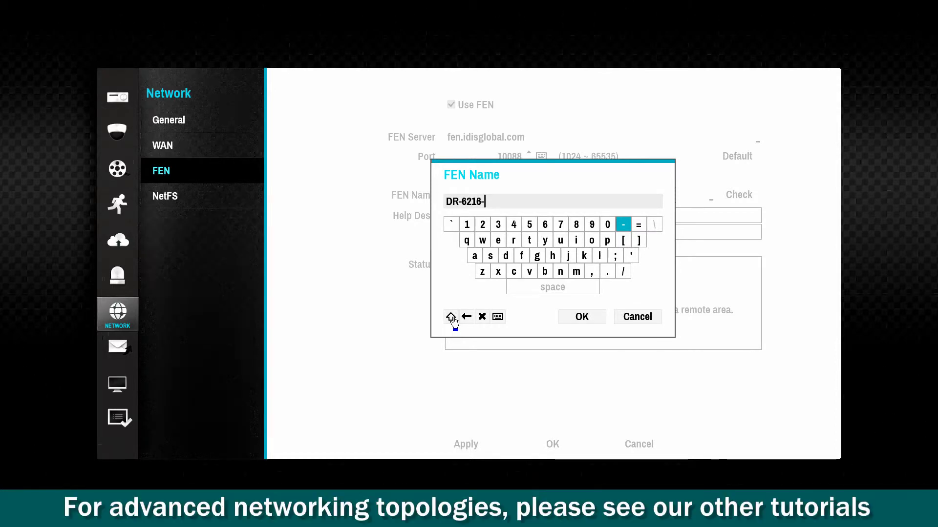
Add IDIS to complete the FEN name DR-6216-IDIS and accept it
left_click(450, 317)
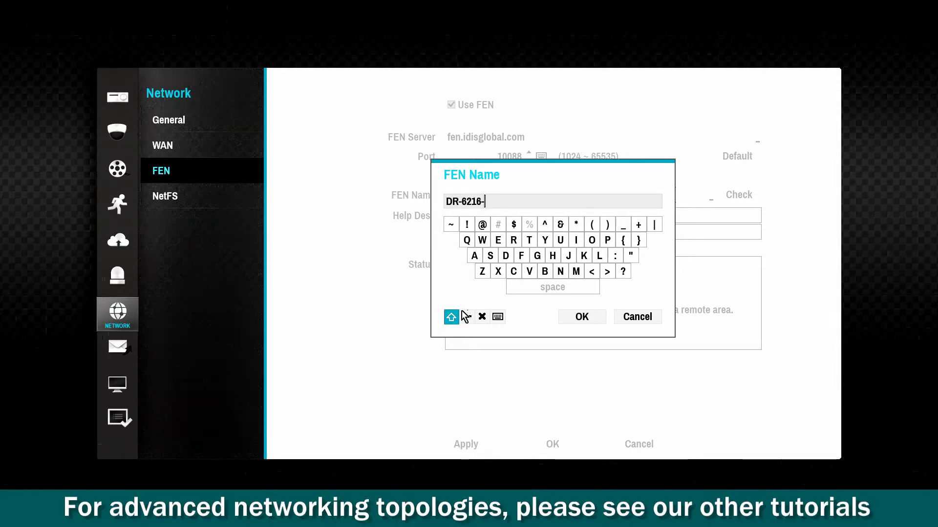
left_click(576, 240)
left_click(505, 256)
left_click(576, 239)
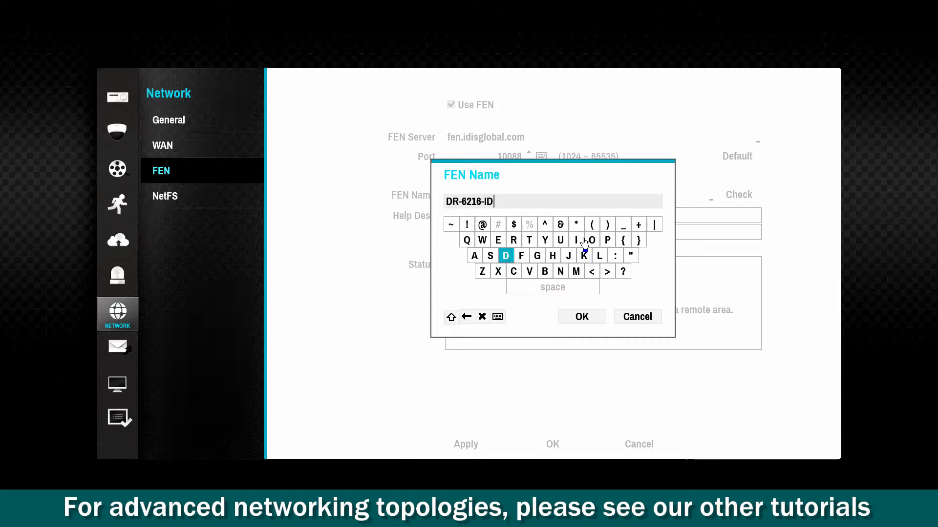
left_click(490, 255)
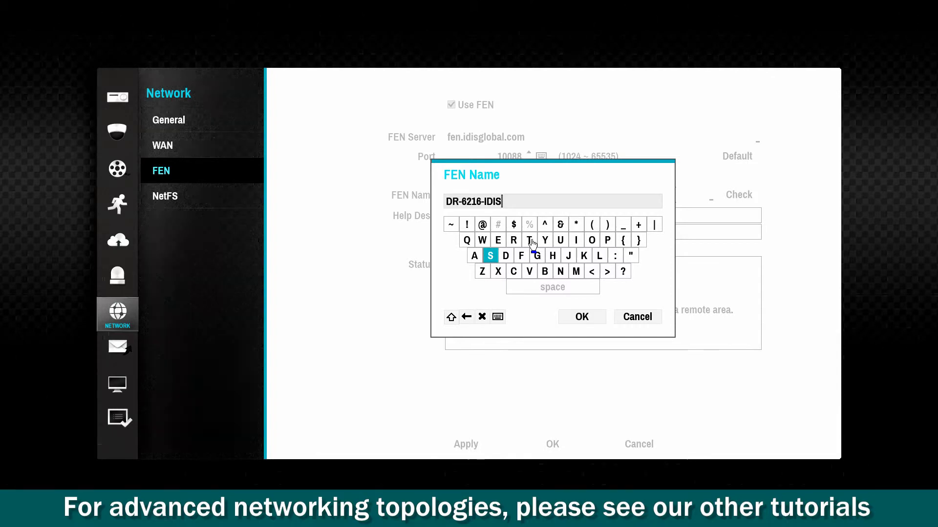
left_click(582, 317)
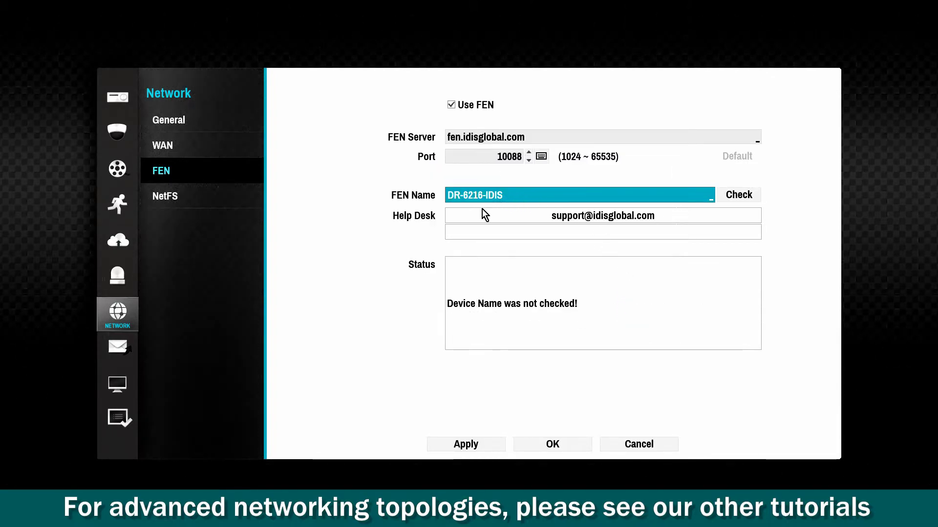
Confirm DR-6216-IDIS is available, then apply to register it with FEN
left_click(738, 195)
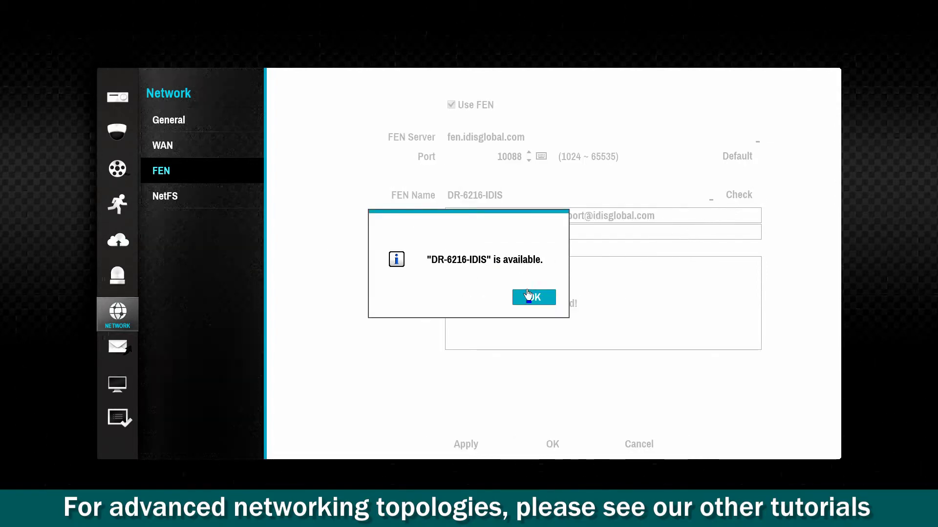
left_click(538, 297)
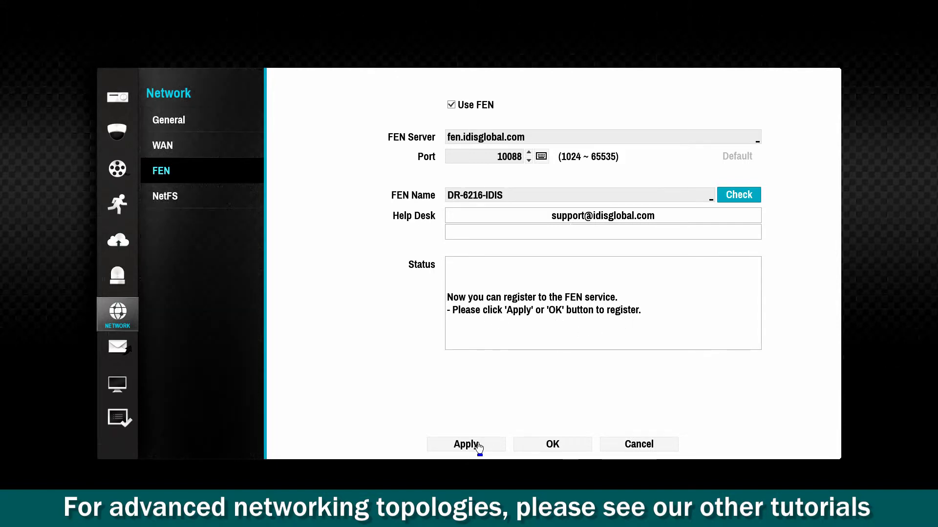
left_click(476, 445)
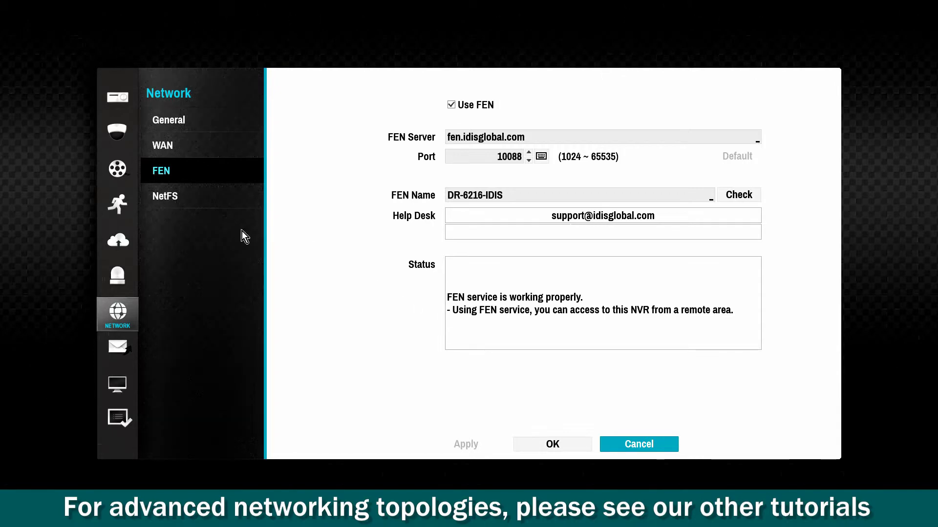
Switch WAN addressing to Manual with IP 192.168.1.129 and gateway 192.168.1.254
left_click(186, 145)
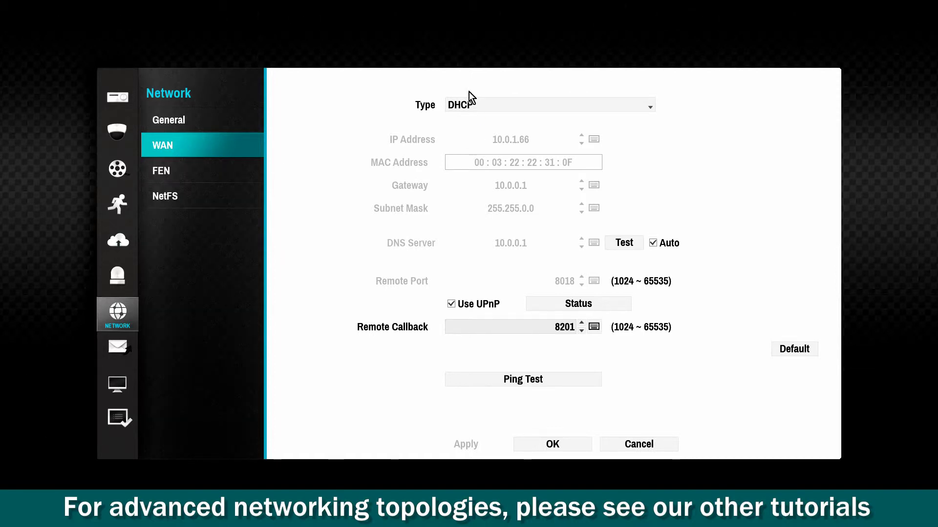
left_click(653, 106)
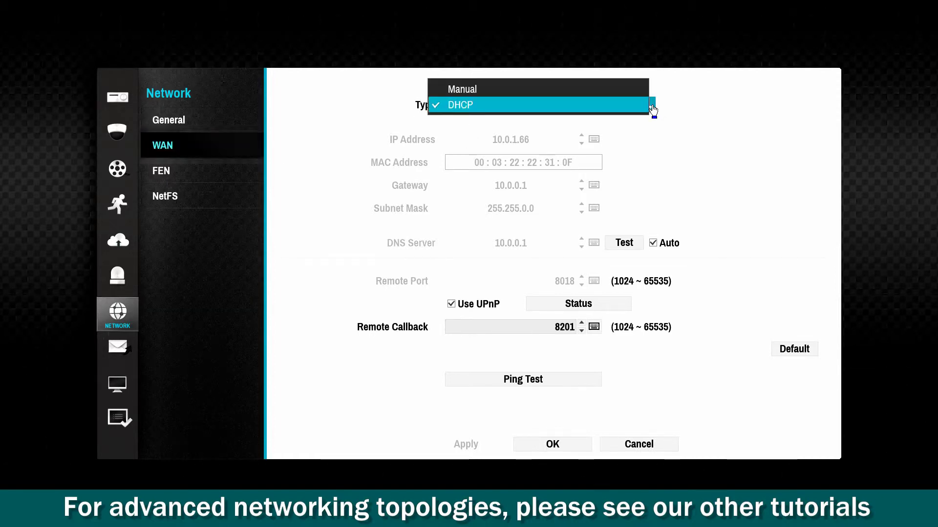
left_click(645, 90)
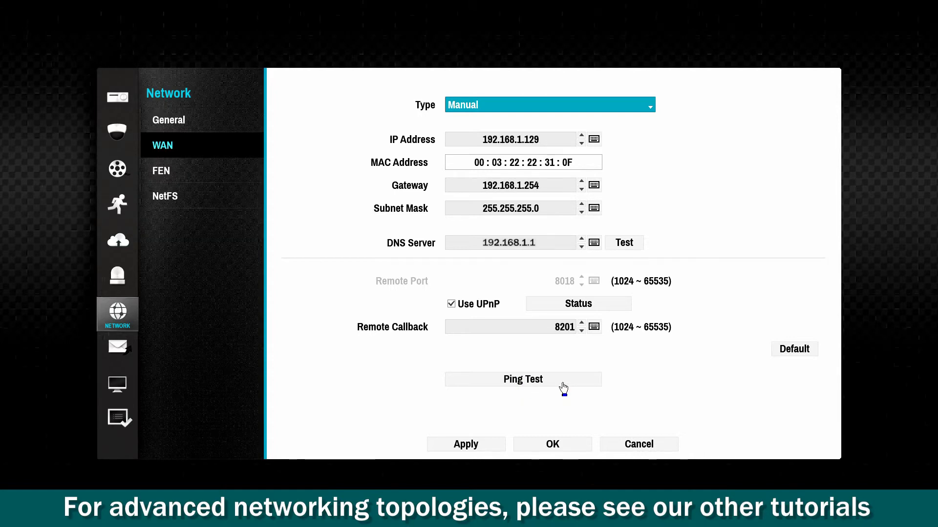
Run a 5-count ping test of gateway 192.168.1.254, which fails with 100% packet loss
left_click(563, 387)
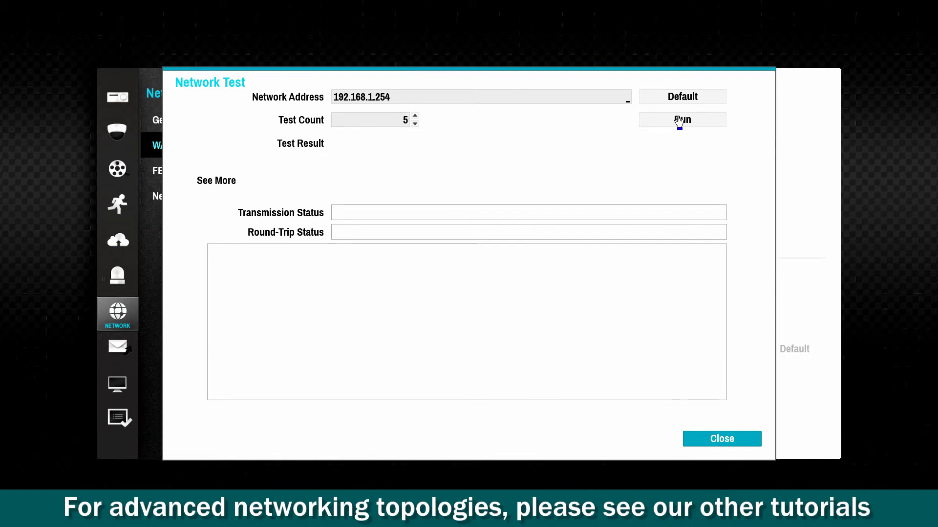
left_click(677, 121)
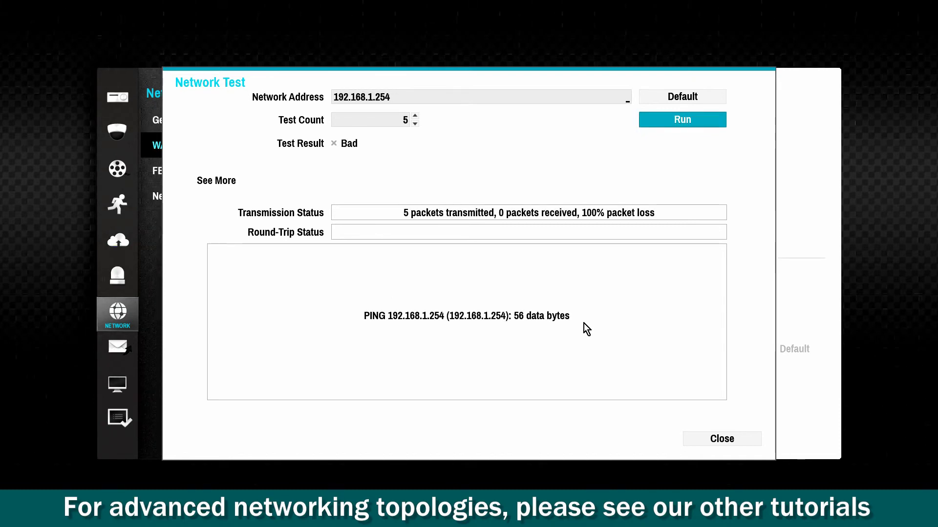
left_click(722, 438)
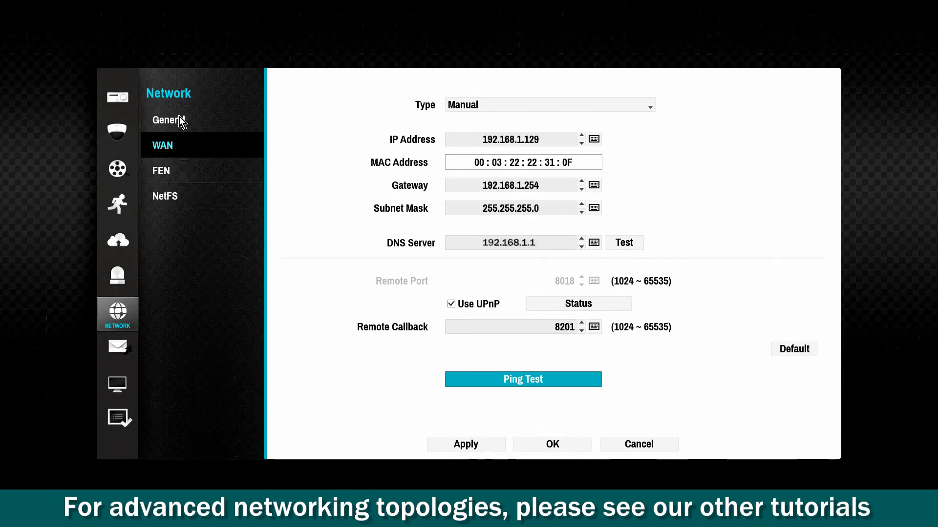
Enable Use NetFS, cancelling the Site 1 dialog so no remote site is added
left_click(177, 200)
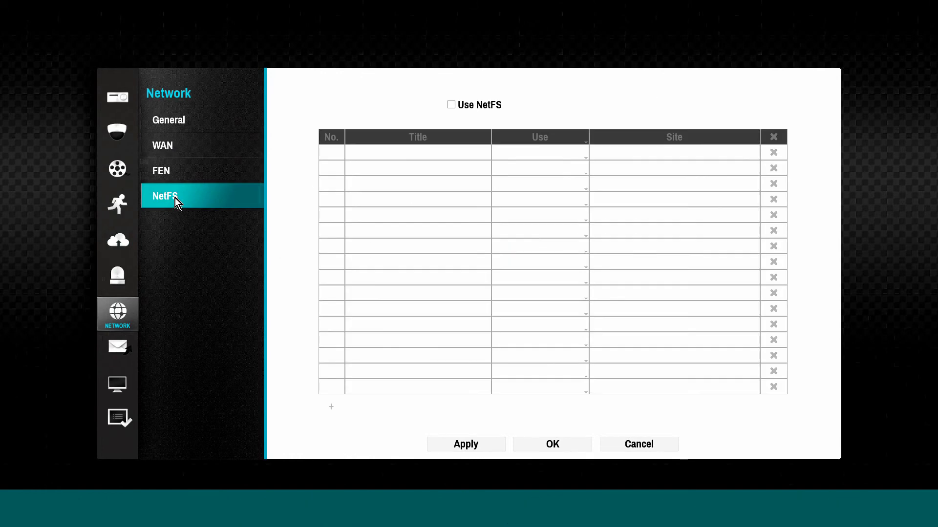
left_click(450, 106)
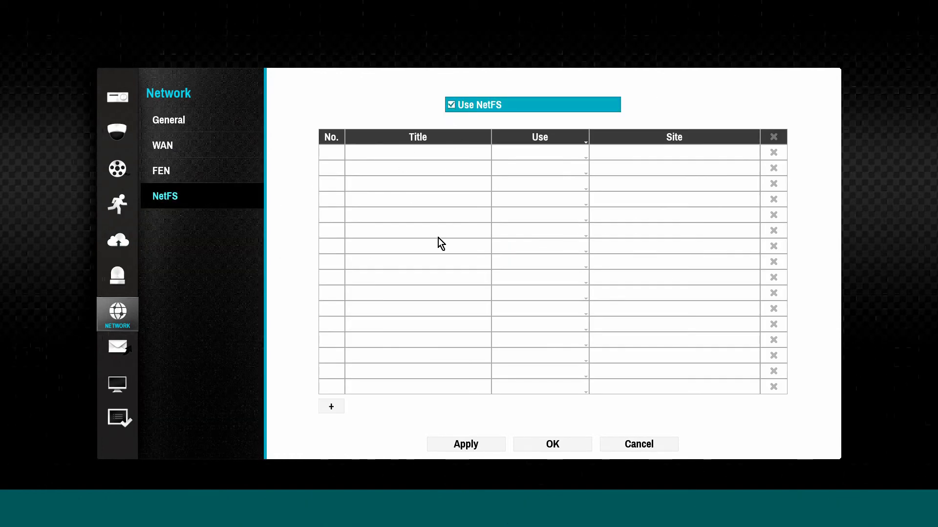
left_click(333, 410)
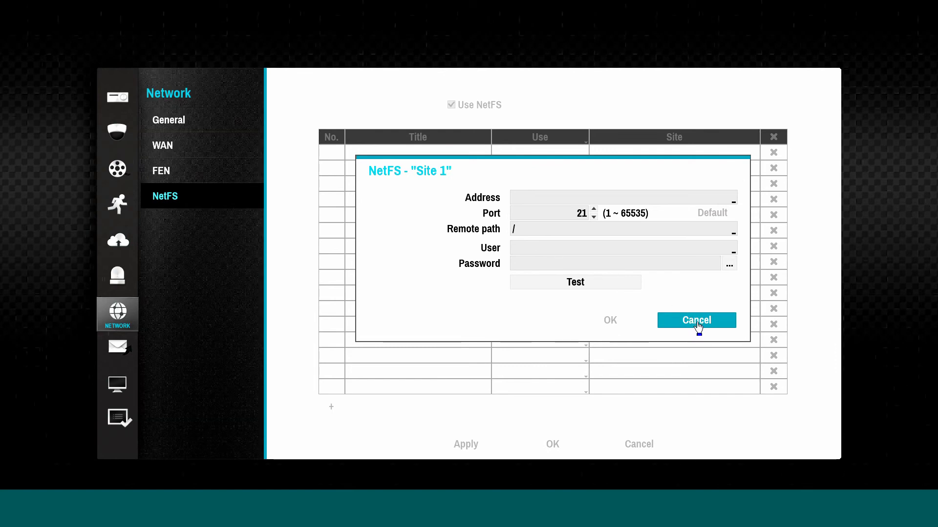
key("Down")
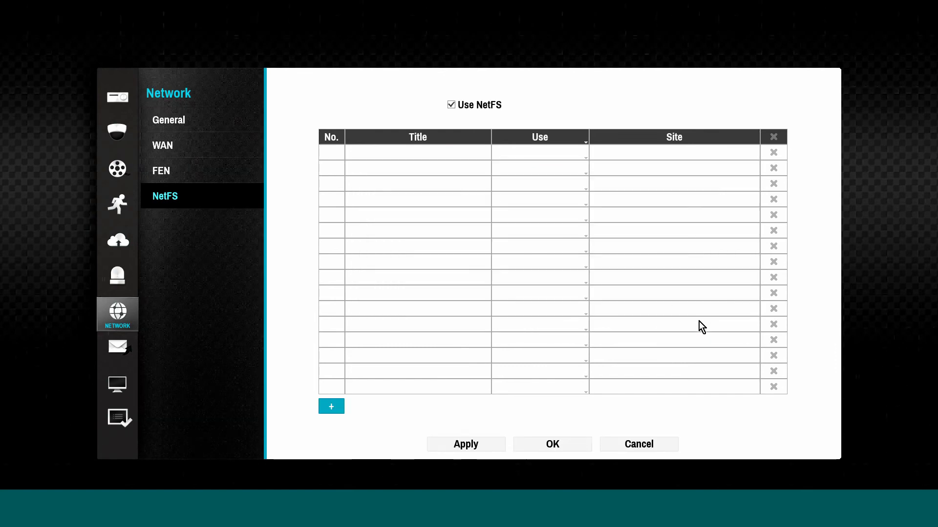